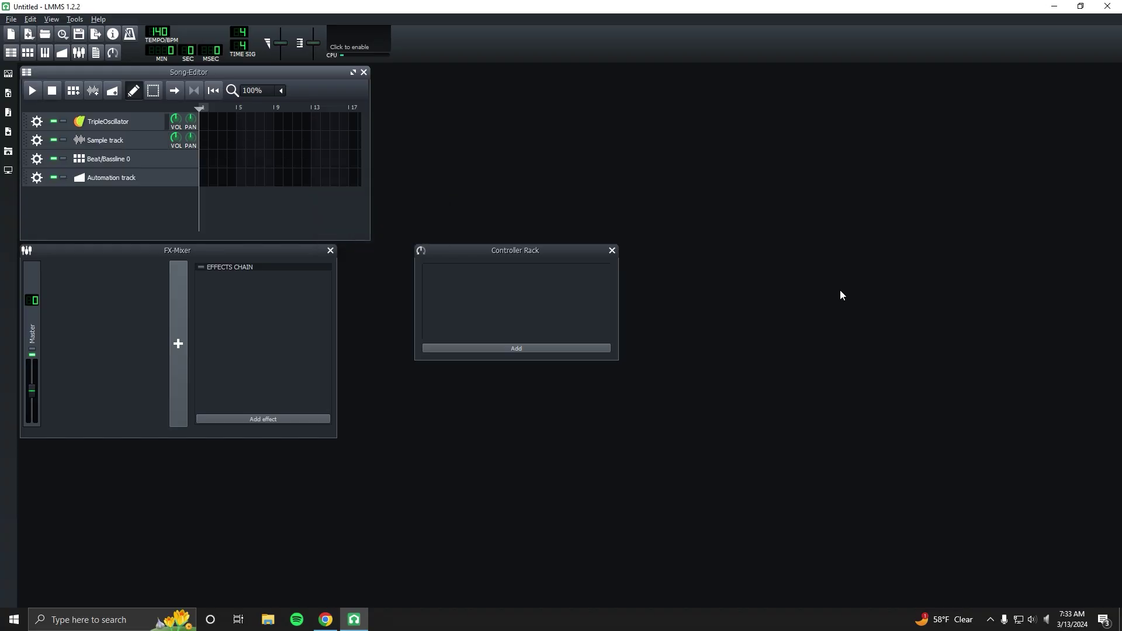
Step: Open the recent Main Theme project in LMMS
{"action": "left_click", "coordinate": [11, 19]}
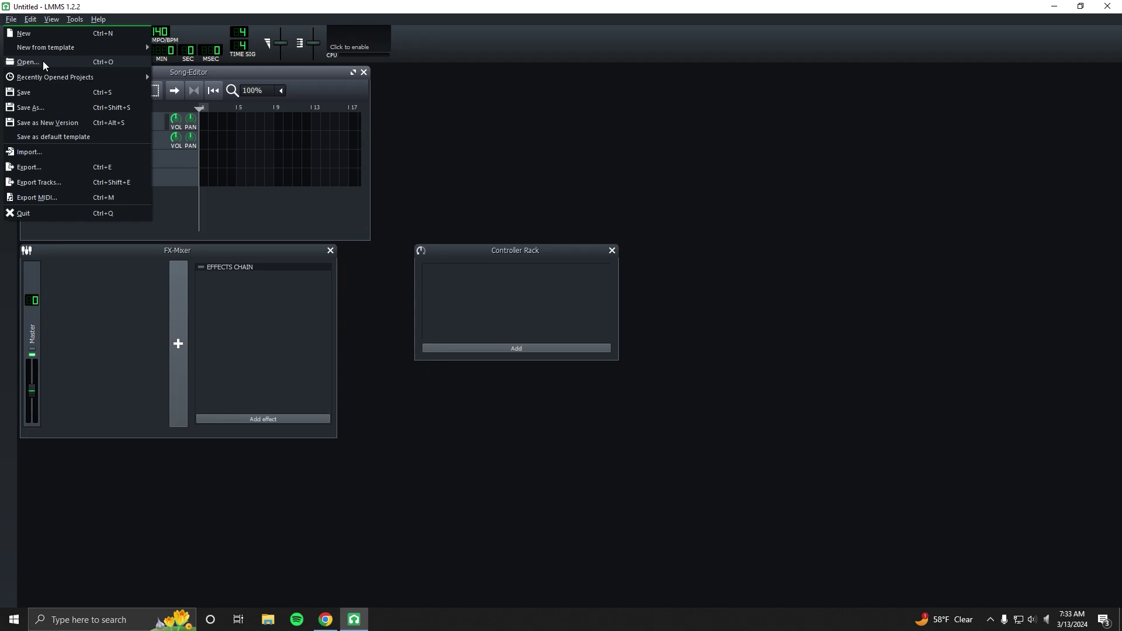
{"action": "left_click", "coordinate": [174, 75]}
{"action": "scroll", "coordinate": [227, 199], "scroll_direction": "down", "scroll_amount": 1}
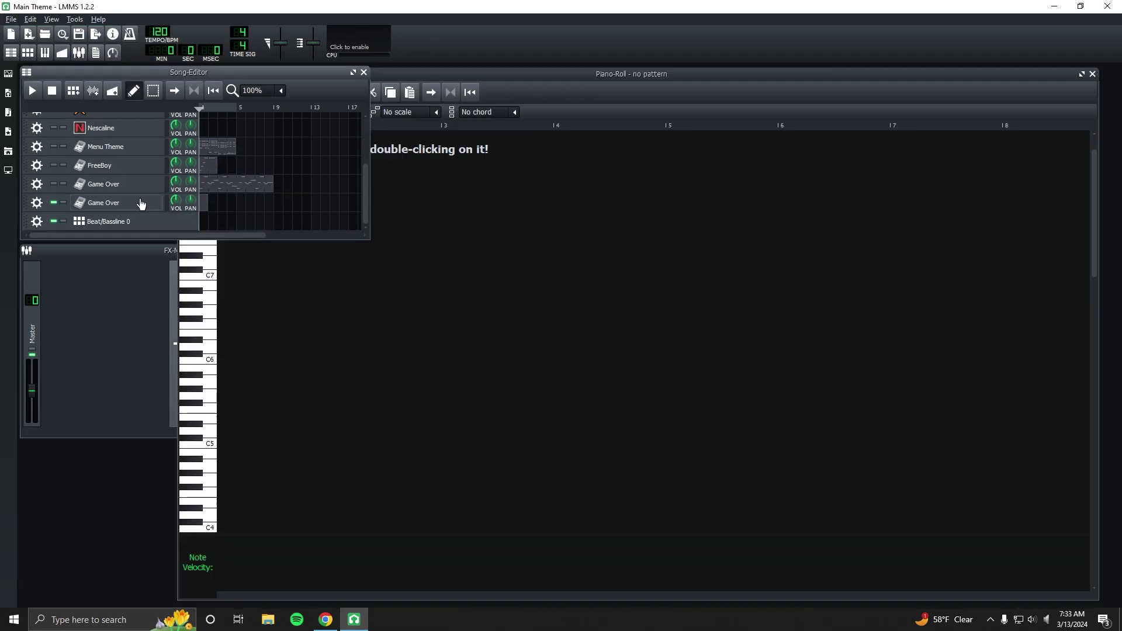
Step: Show the Game Over instrument's MIDI settings and open its pattern in the piano roll
{"action": "left_click", "coordinate": [141, 202]}
{"action": "left_click_drag", "start_coordinate": [456, 268], "coordinate": [678, 135]}
{"action": "left_click", "coordinate": [772, 291]}
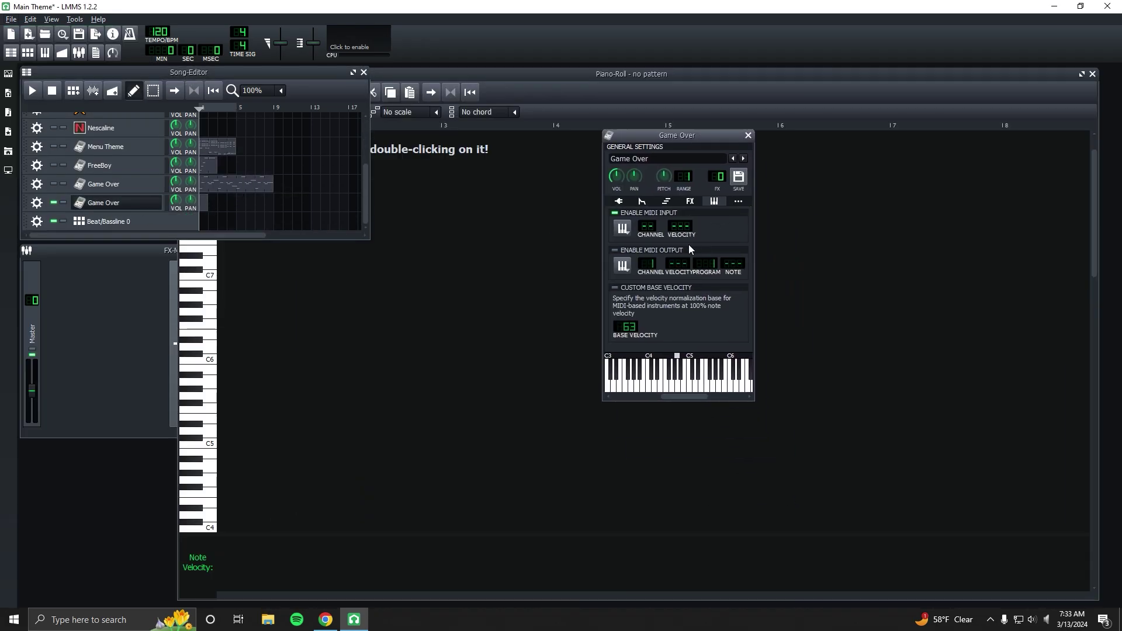
{"action": "double_click", "coordinate": [205, 203]}
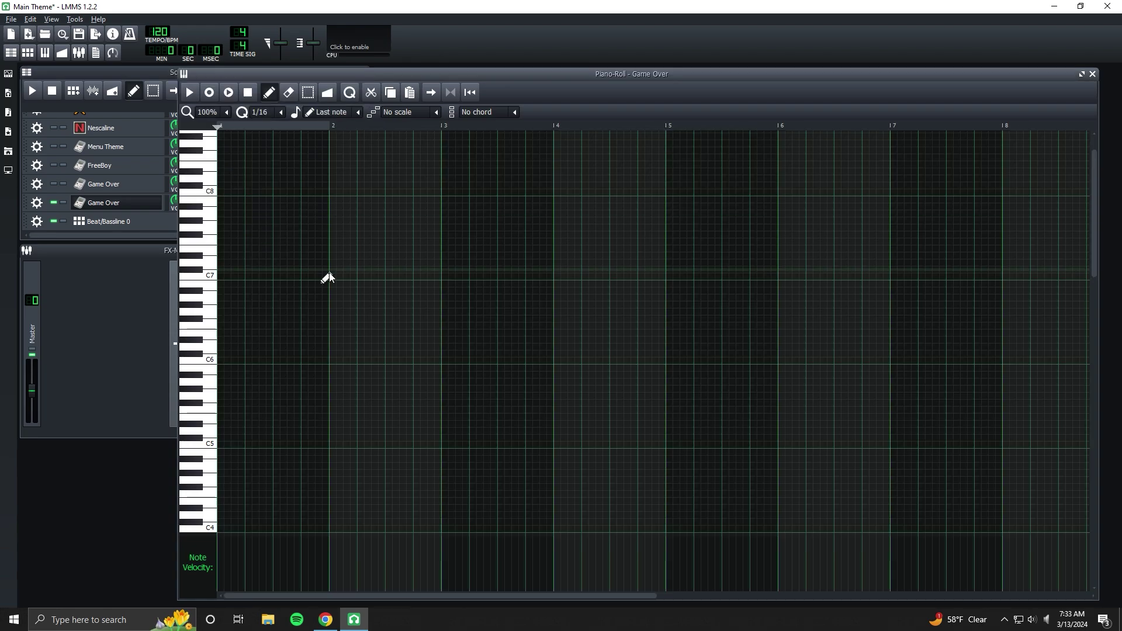
{"action": "scroll", "coordinate": [356, 301], "scroll_direction": "down", "scroll_amount": 5}
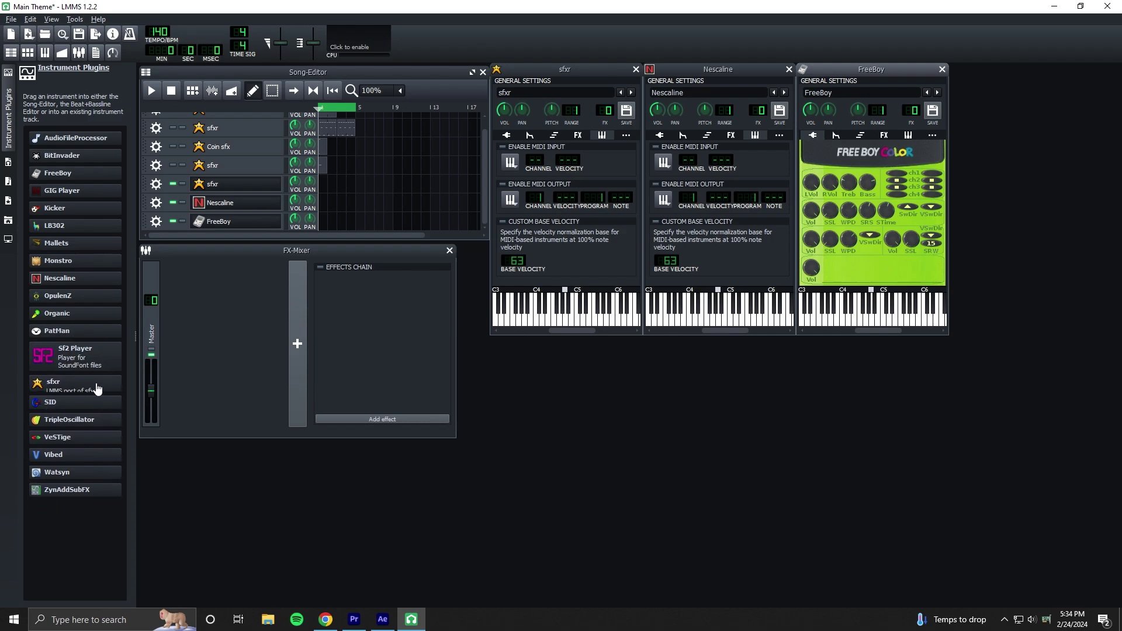
Step: Try OpulenZ, Organic and Mallets on the last track, then restore FreeBoy
{"action": "left_click_drag", "start_coordinate": [57, 295], "coordinate": [904, 176]}
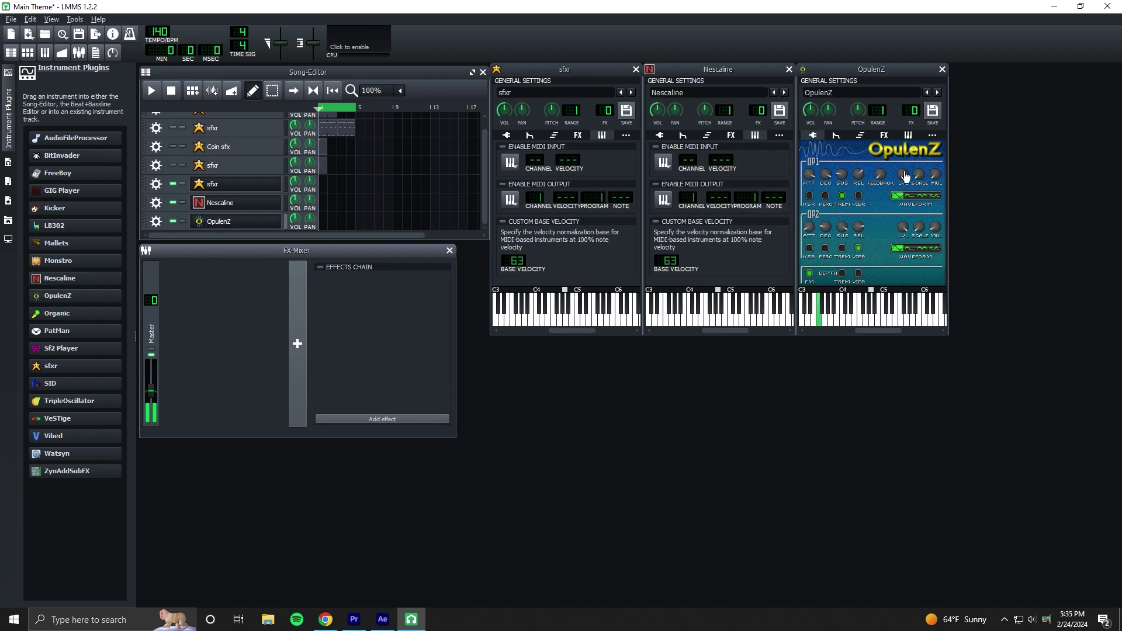
{"action": "left_click_drag", "start_coordinate": [57, 312], "coordinate": [314, 214]}
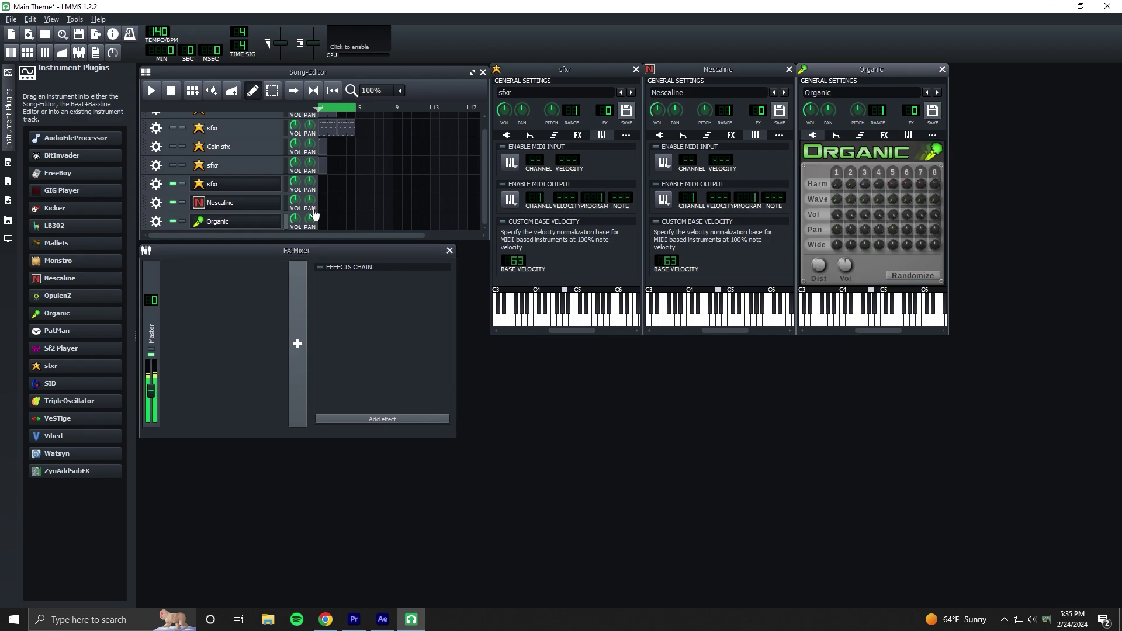
{"action": "left_click_drag", "start_coordinate": [56, 243], "coordinate": [905, 174]}
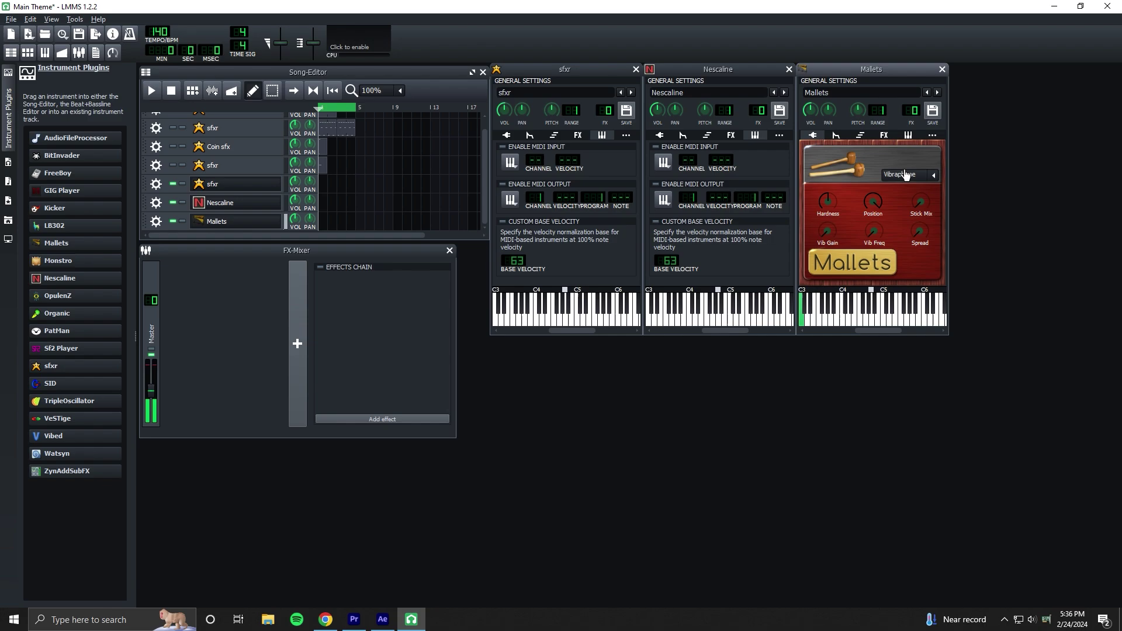
{"action": "left_click_drag", "start_coordinate": [57, 173], "coordinate": [870, 204]}
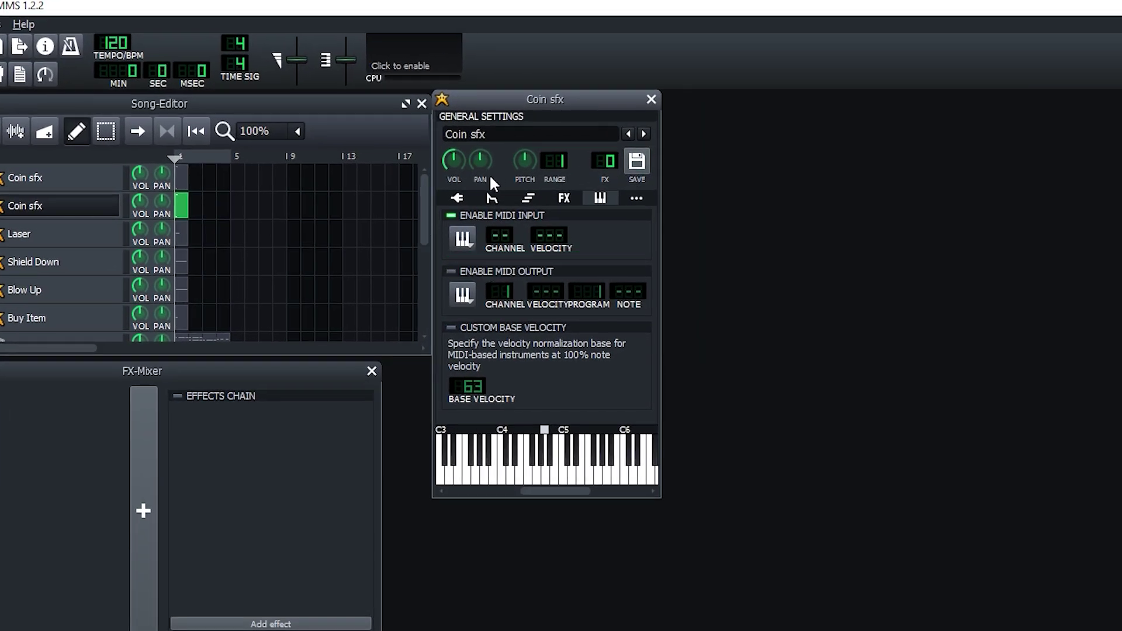
Step: In Coin sfx's sfxr generator, generate laser/shoot sound variations
{"action": "left_click", "coordinate": [461, 199]}
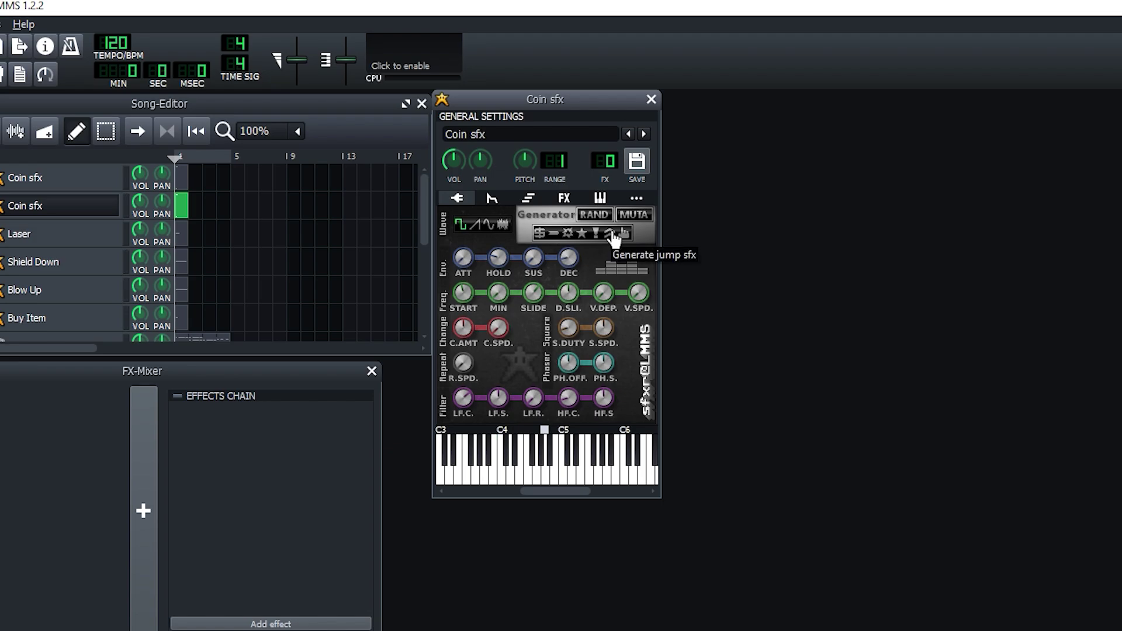
{"action": "left_click", "coordinate": [554, 234]}
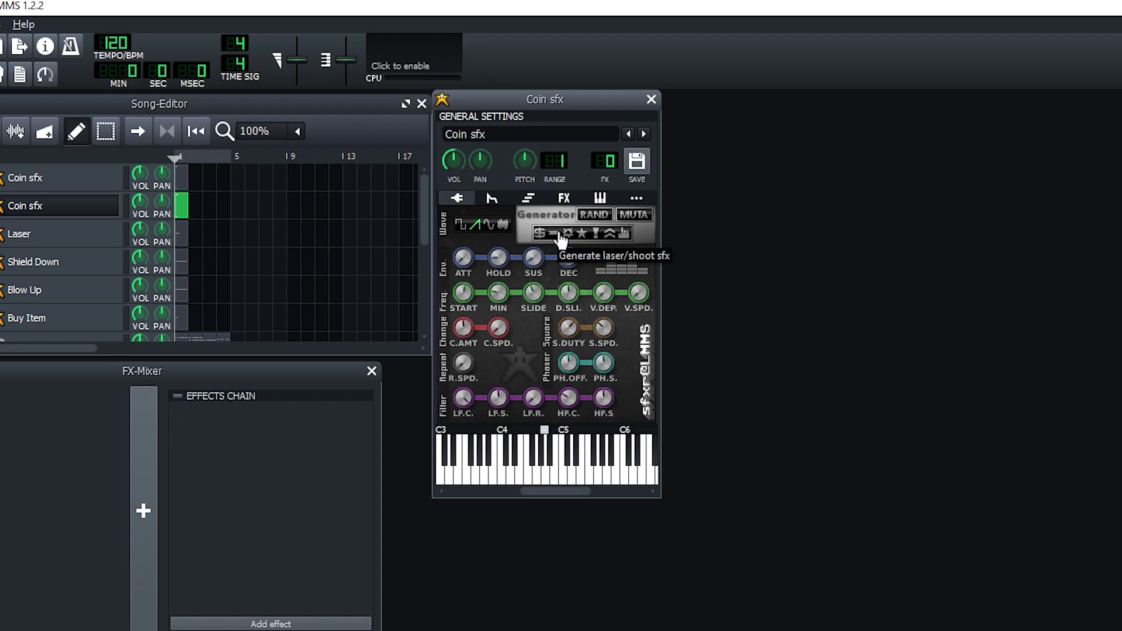
{"action": "left_click", "coordinate": [540, 234]}
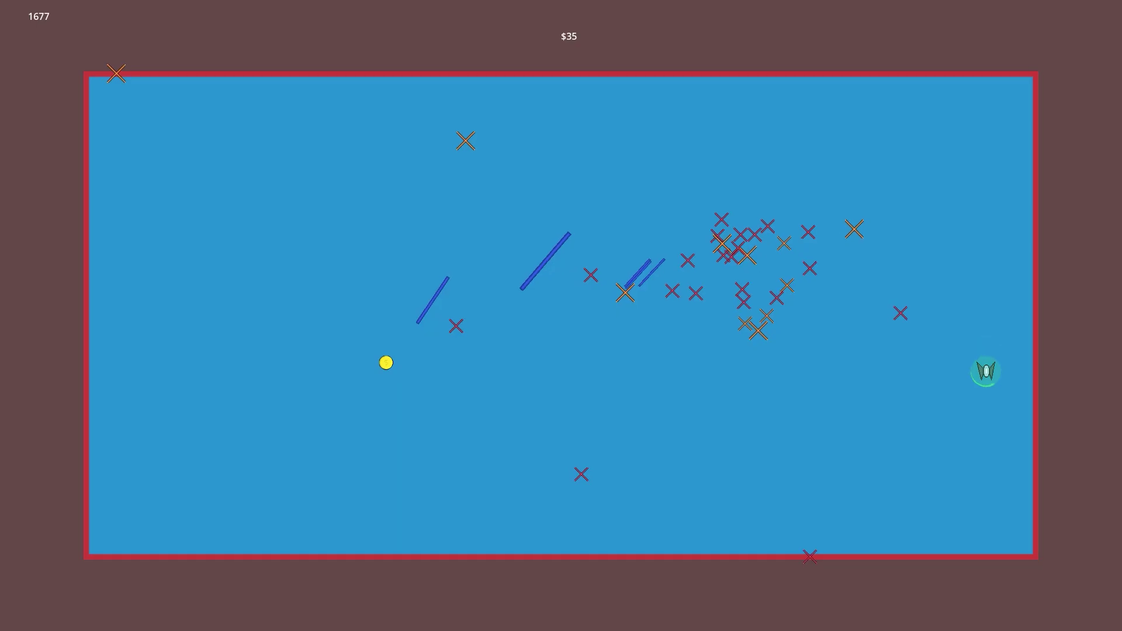
Step: Steer the ship around the arena with WASD while firing, reaching 1876 points and $50
{"action": "key", "text": "a"}
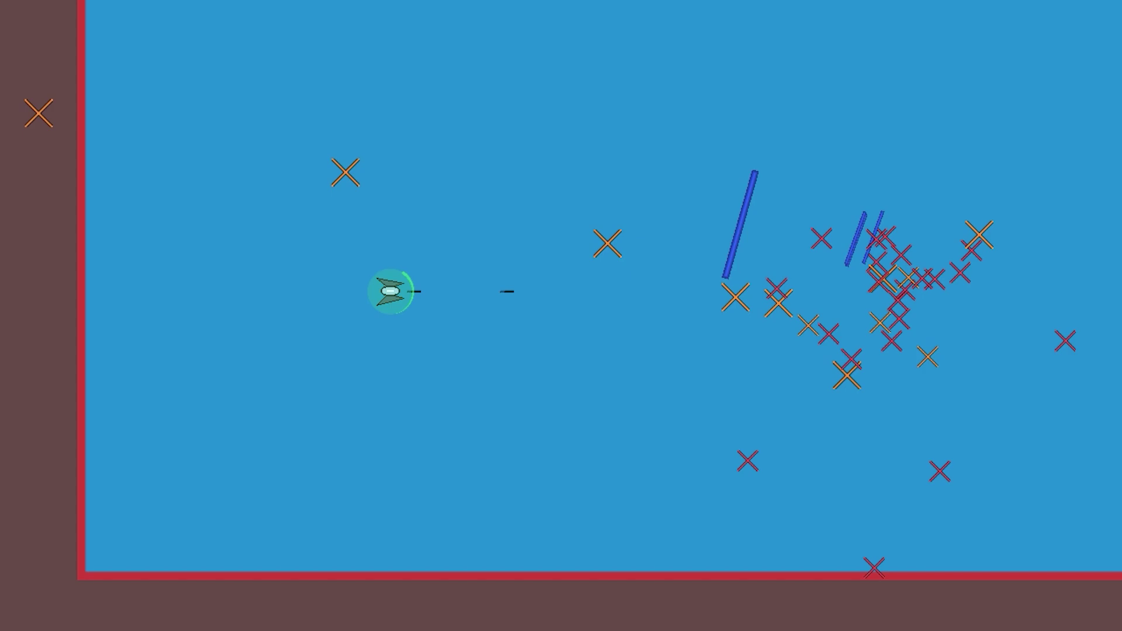
{"action": "key", "text": "s"}
{"action": "key", "text": "a"}
{"action": "key", "text": "w"}
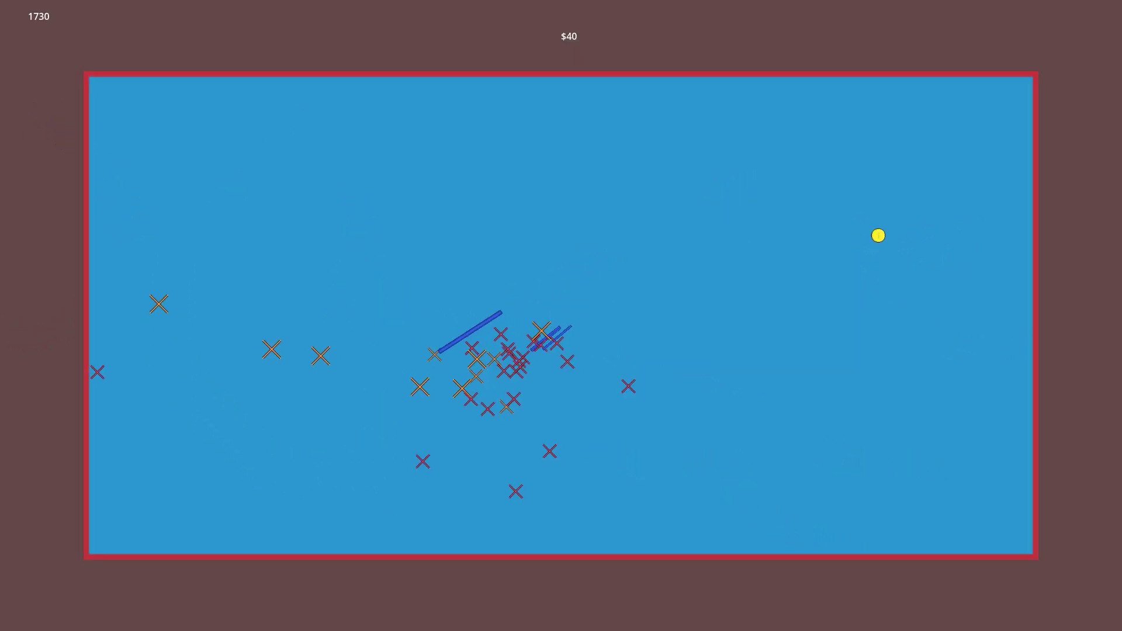
{"action": "key", "text": "d"}
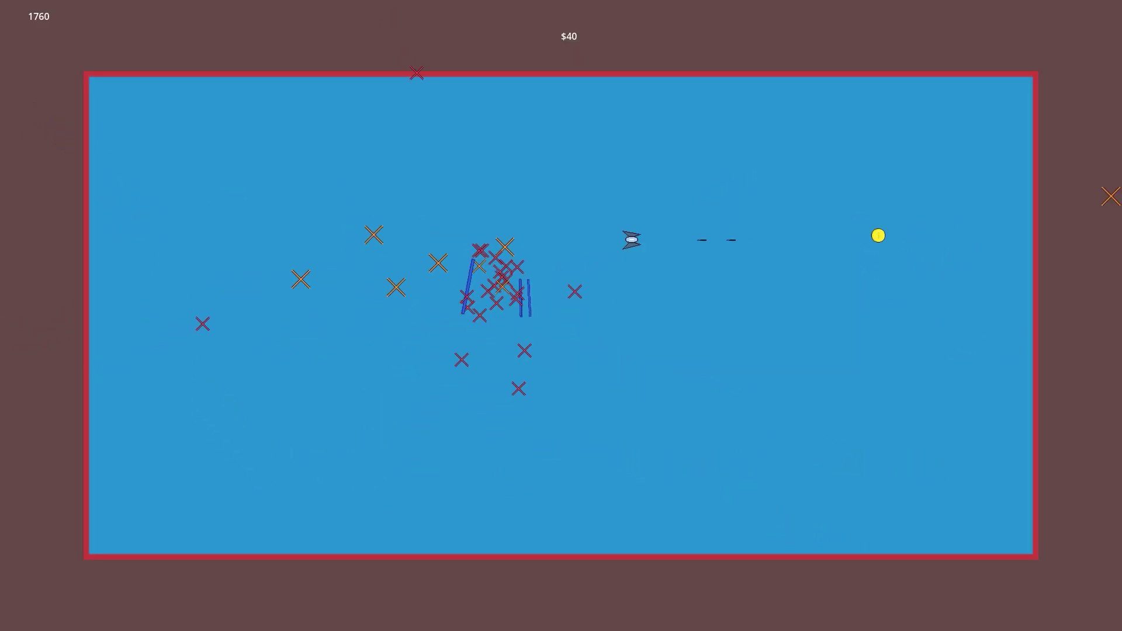
{"action": "key", "text": "s"}
{"action": "key", "text": "a"}
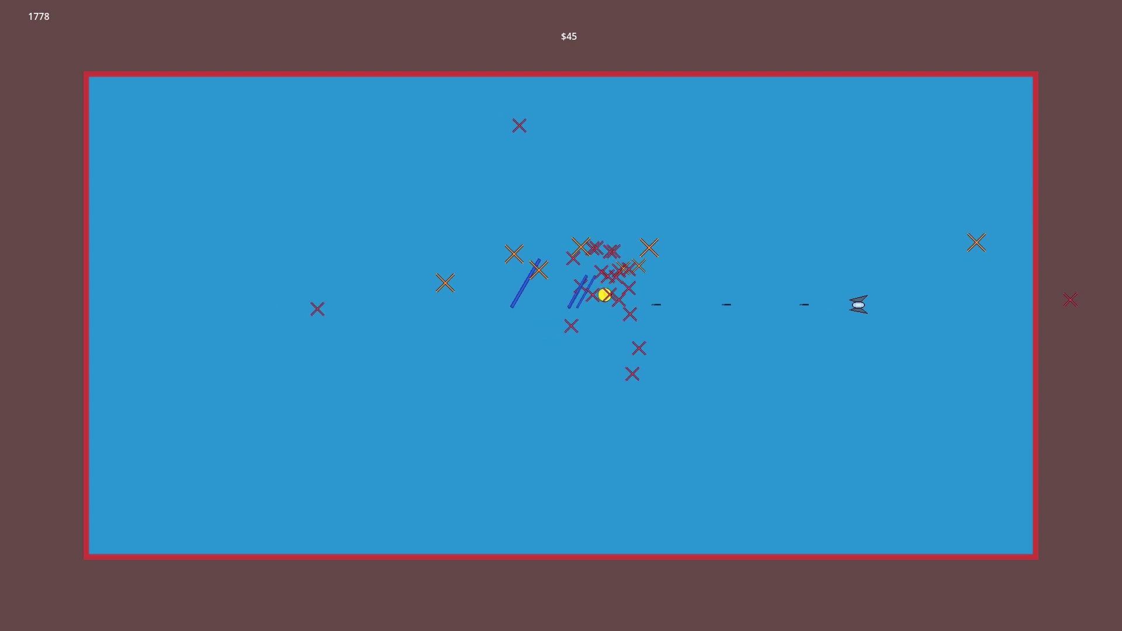
{"action": "key", "text": "s"}
{"action": "key", "text": "a"}
{"action": "key", "text": "w"}
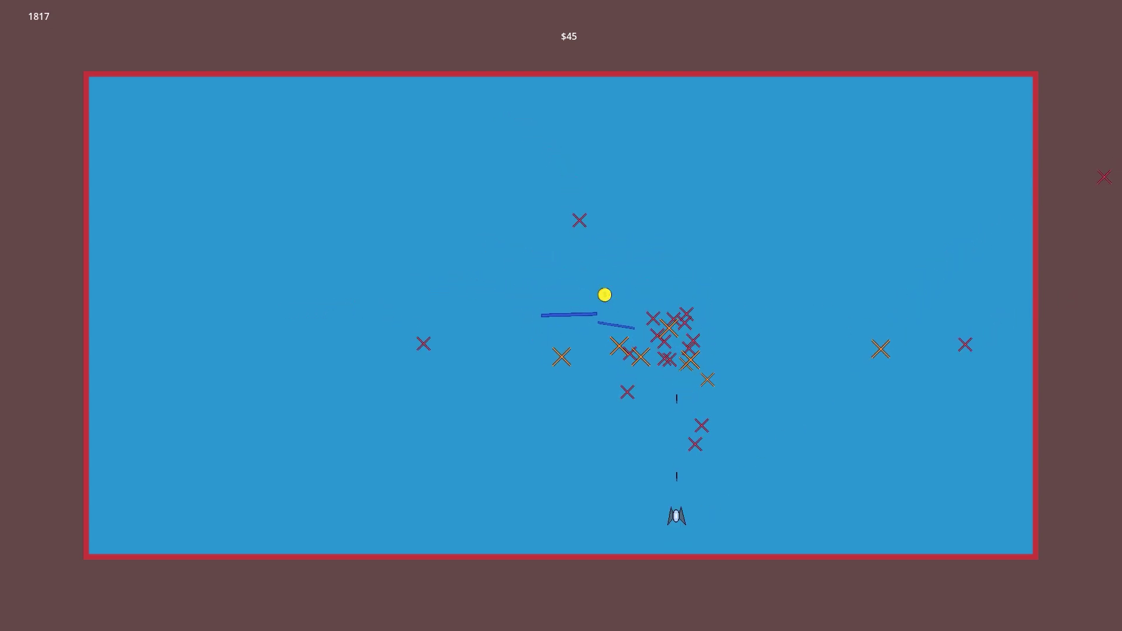
{"action": "key", "text": "a"}
{"action": "key", "text": "a"}
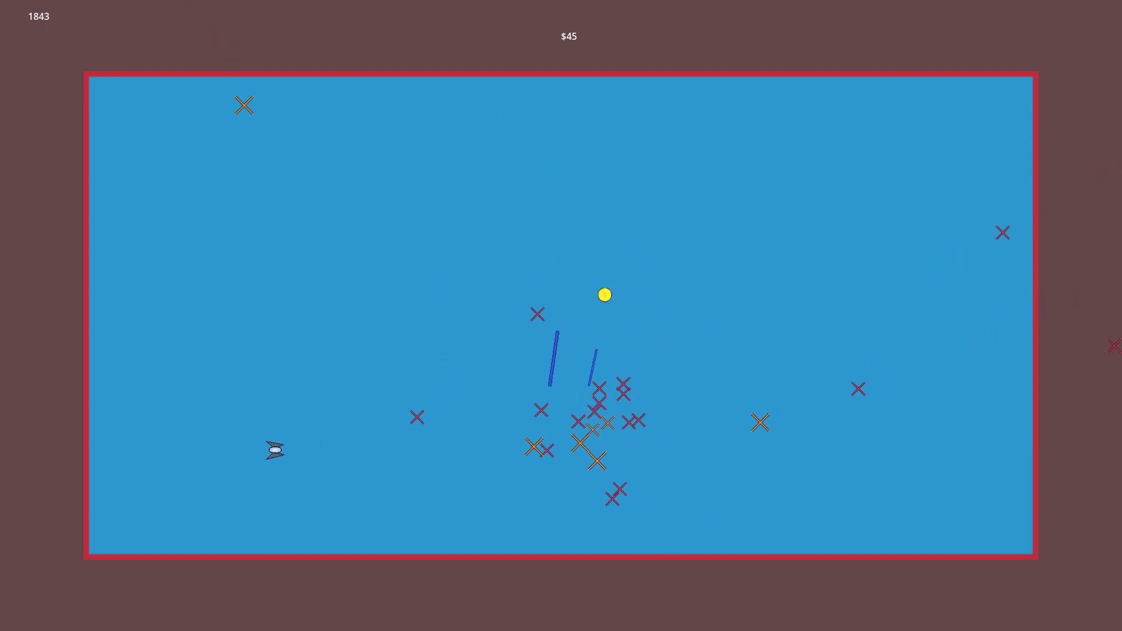
{"action": "key", "text": "w"}
{"action": "key", "text": "d"}
{"action": "key", "text": "w"}
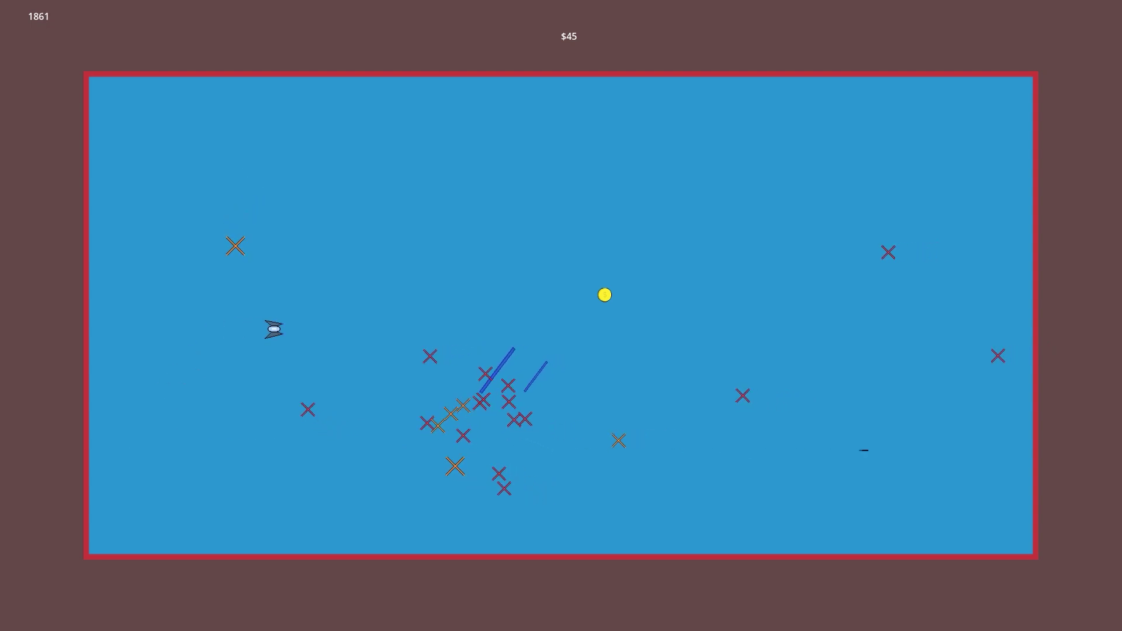
{"action": "key", "text": "w"}
{"action": "key", "text": "a"}
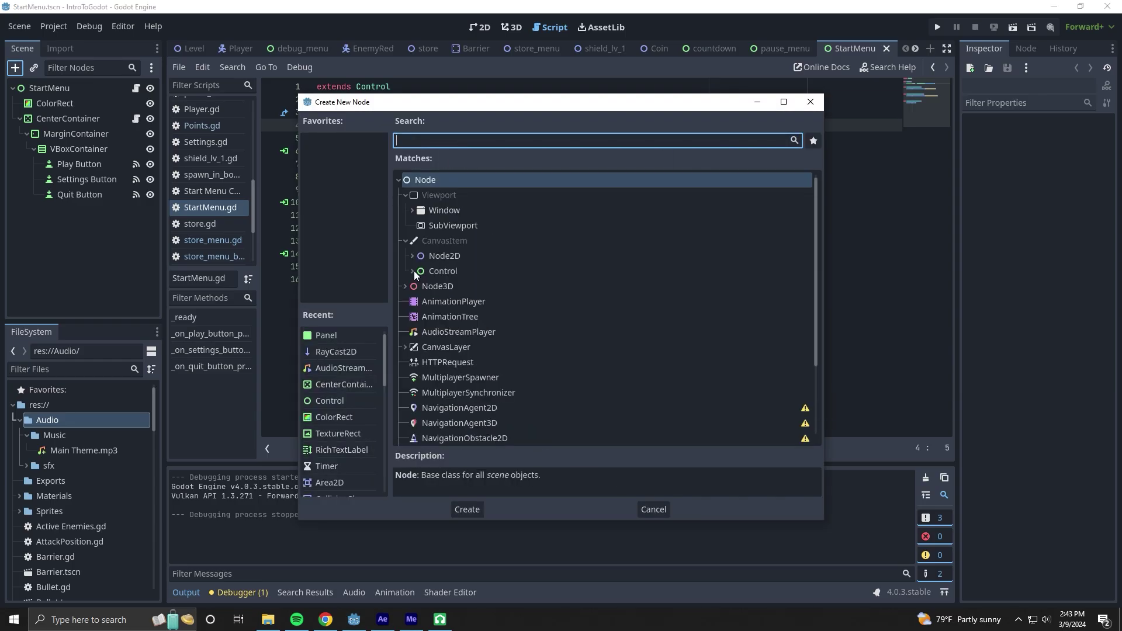
Step: Search 'audio' and add an AudioStreamPlayer node to the StartMenu scene
{"action": "type", "text": "audio"}
{"action": "double_click", "coordinate": [472, 298]}
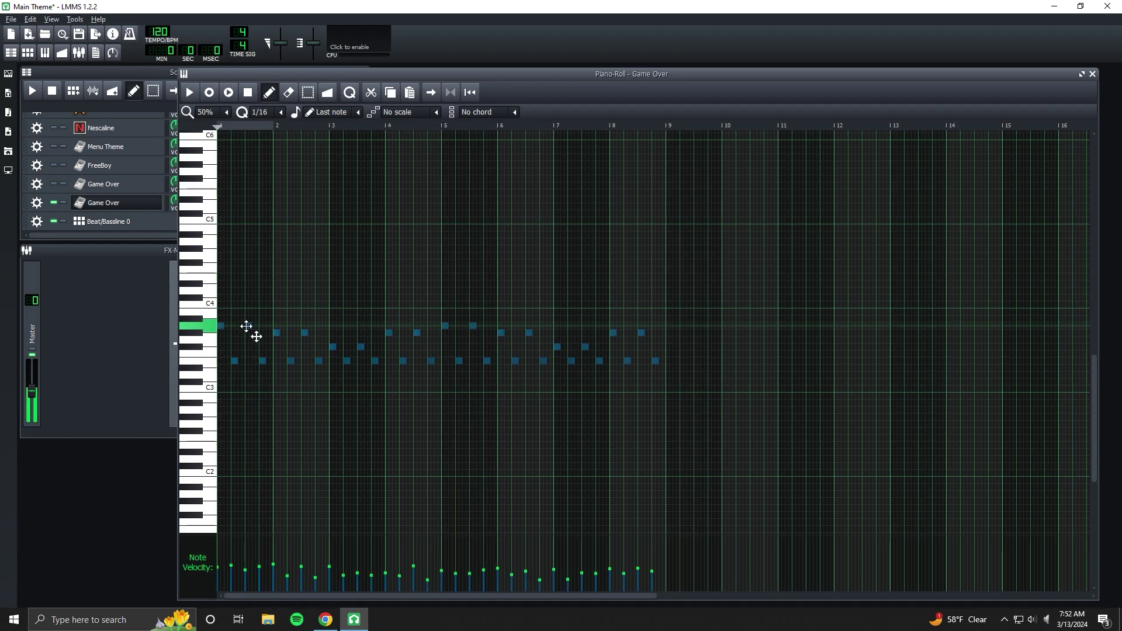
Step: Drag the selected two-note figure down an octave, between C2 and C3
{"action": "left_click_drag", "start_coordinate": [246, 326], "coordinate": [248, 410]}
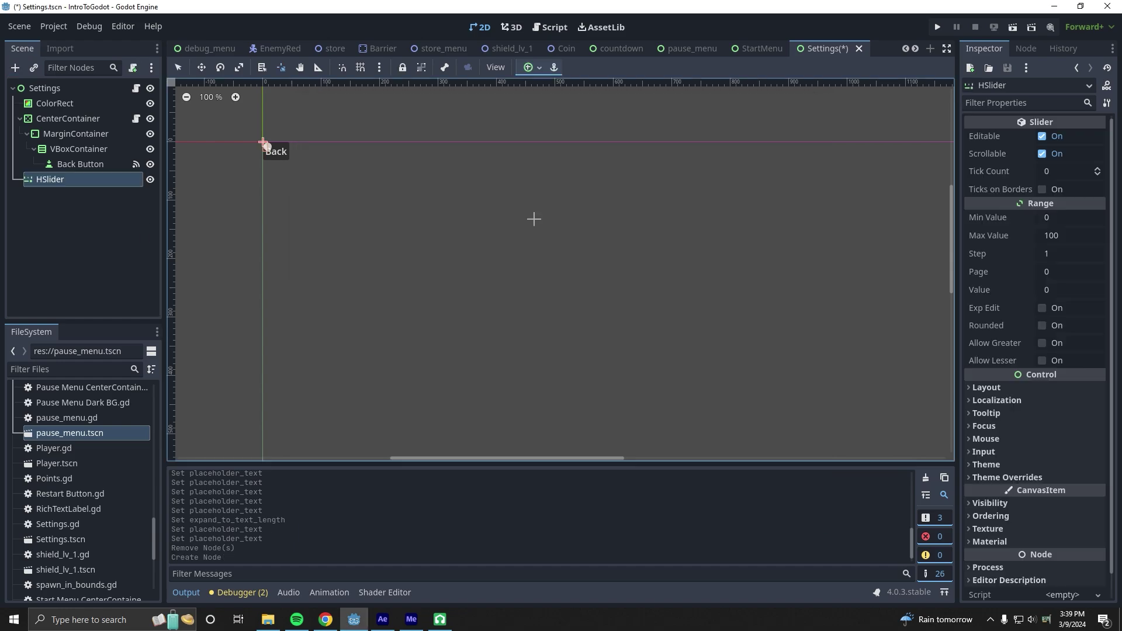
Step: Place the HSlider in the VBoxContainer and make it expand to fill its space
{"action": "left_click_drag", "start_coordinate": [58, 177], "coordinate": [78, 149]}
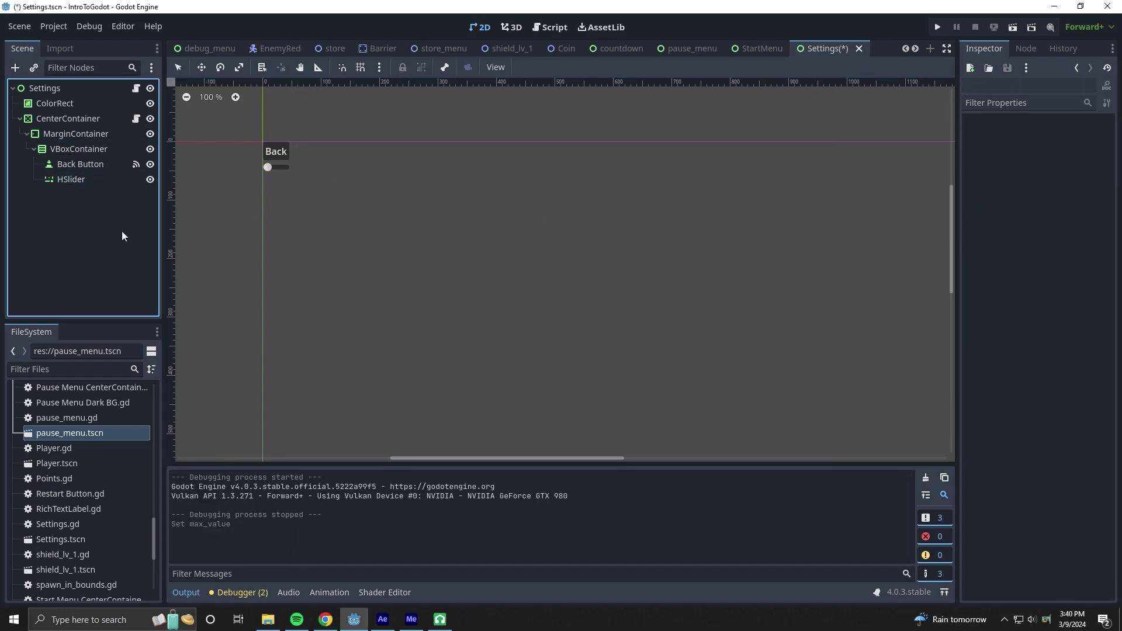
{"action": "left_click", "coordinate": [72, 178]}
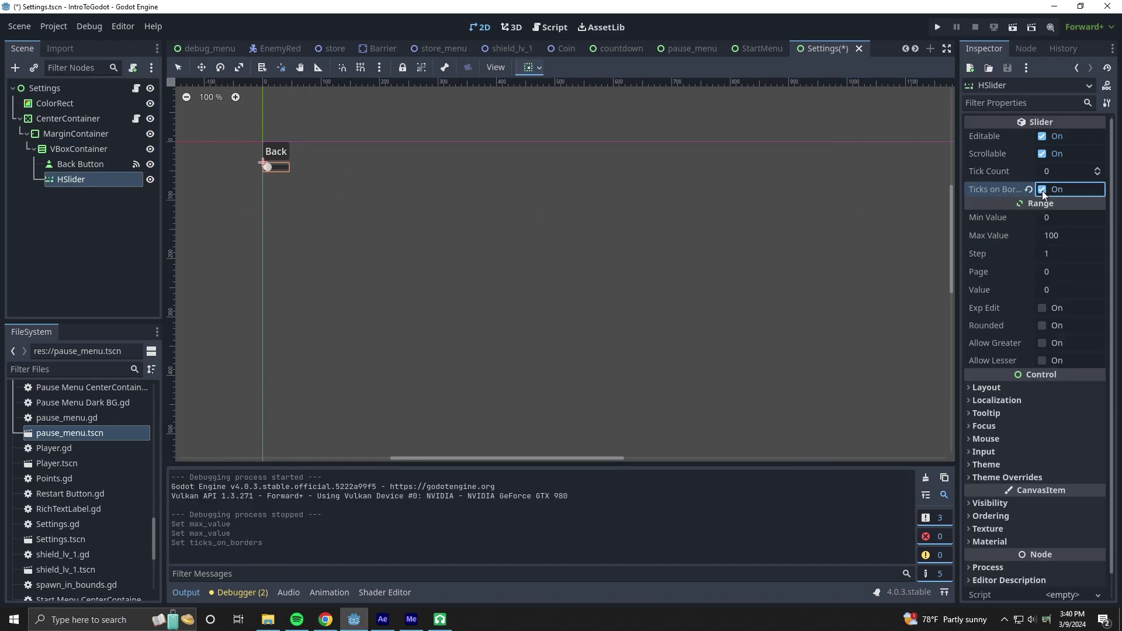
{"action": "left_click", "coordinate": [1042, 189]}
{"action": "left_click", "coordinate": [1042, 189]}
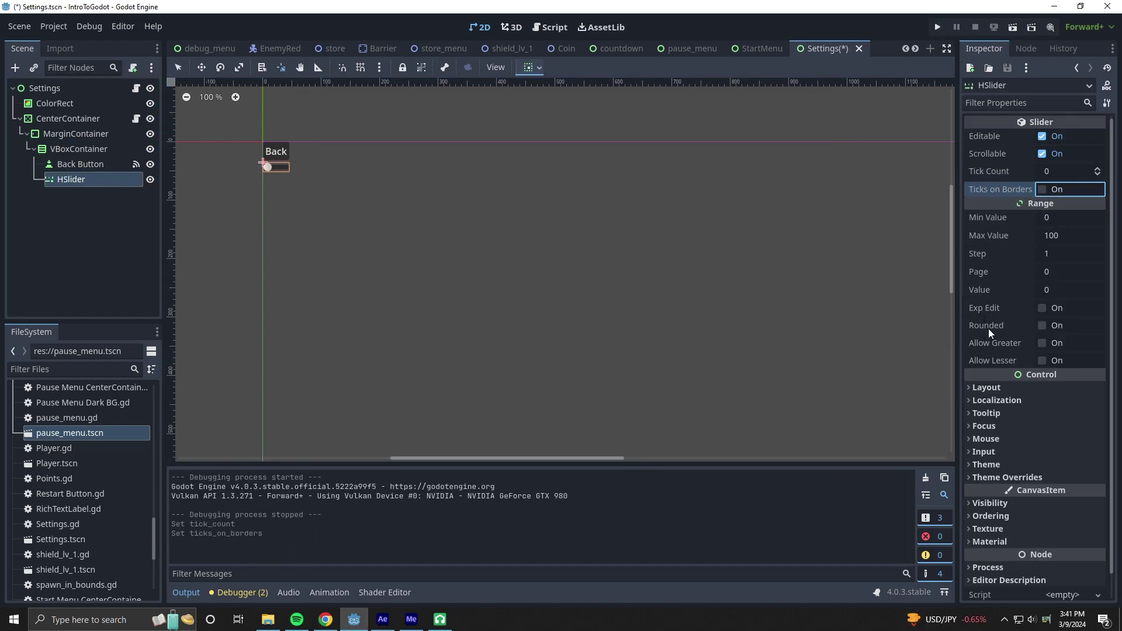
{"action": "left_click", "coordinate": [987, 387]}
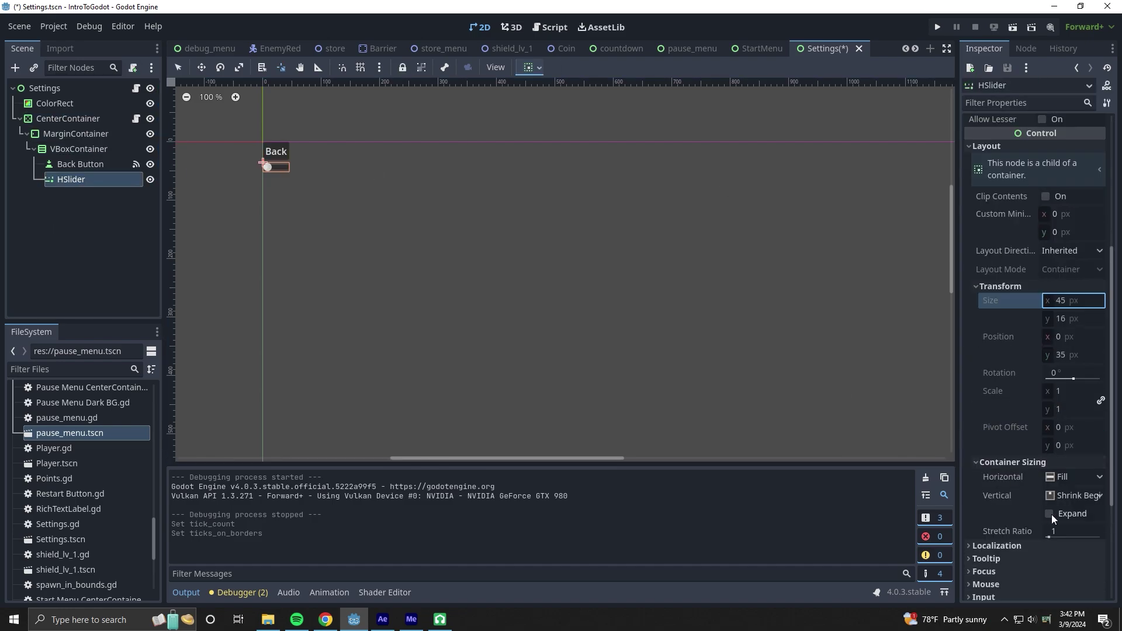
{"action": "left_click", "coordinate": [1050, 514]}
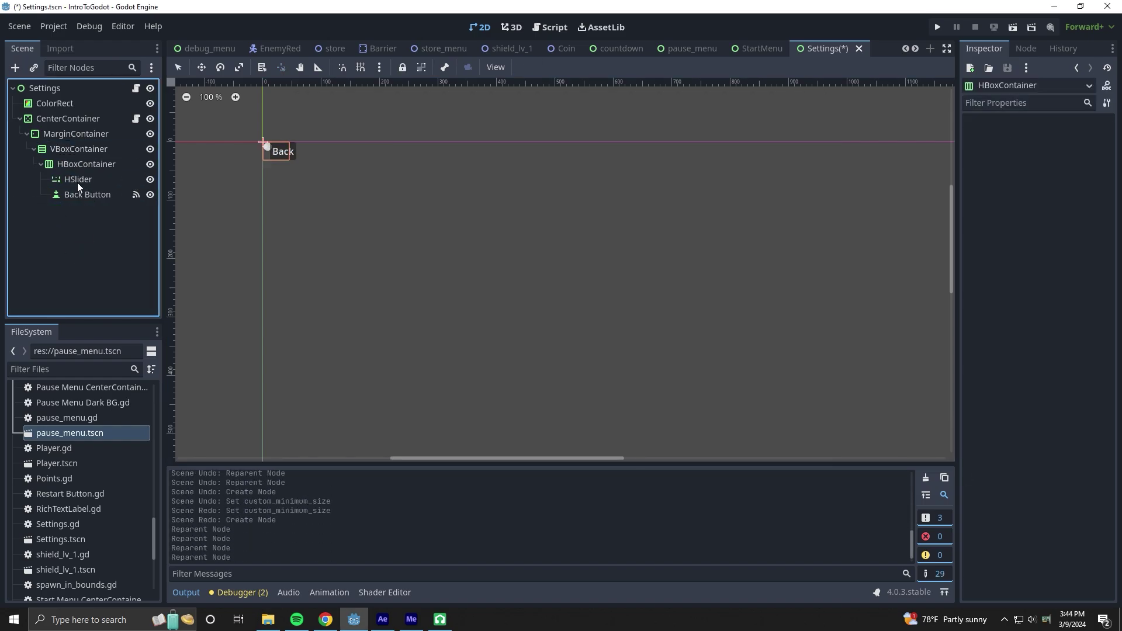
Step: Move the HSlider into the HBoxContainer and add a RichTextLabel named music_text
{"action": "left_click_drag", "start_coordinate": [78, 186], "coordinate": [85, 201]}
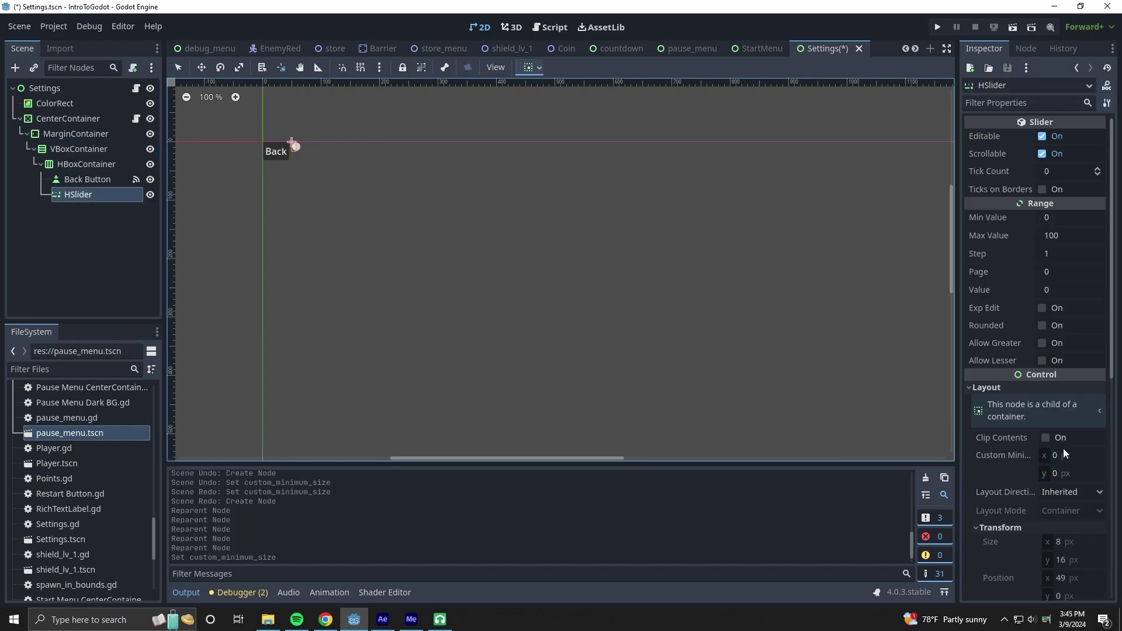
{"action": "key", "text": "F6"}
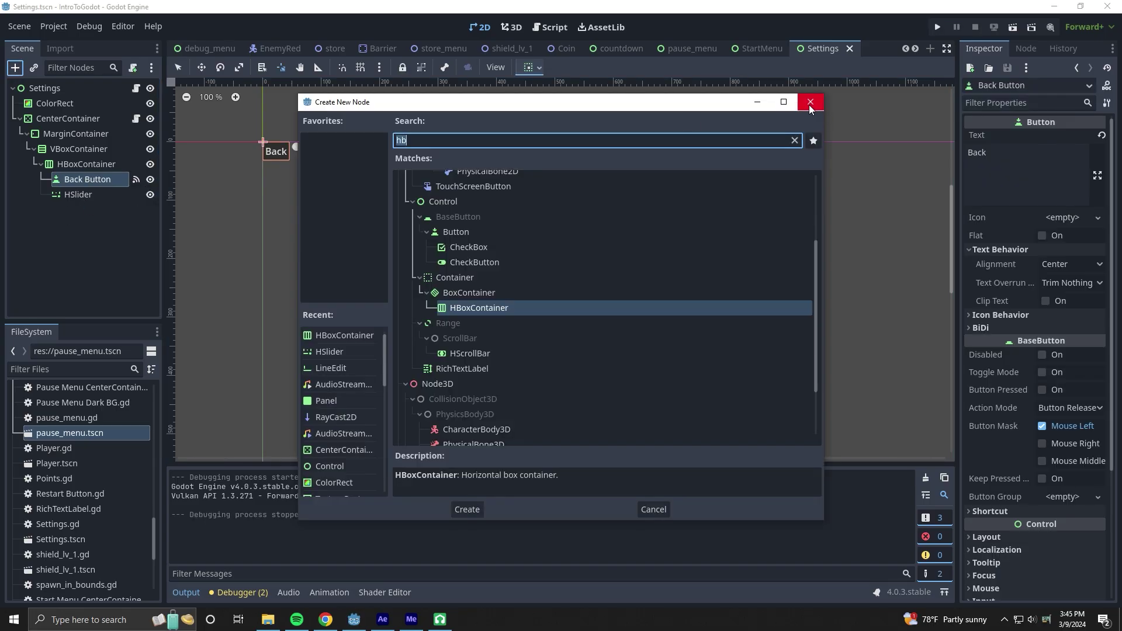
{"action": "left_click", "coordinate": [475, 397]}
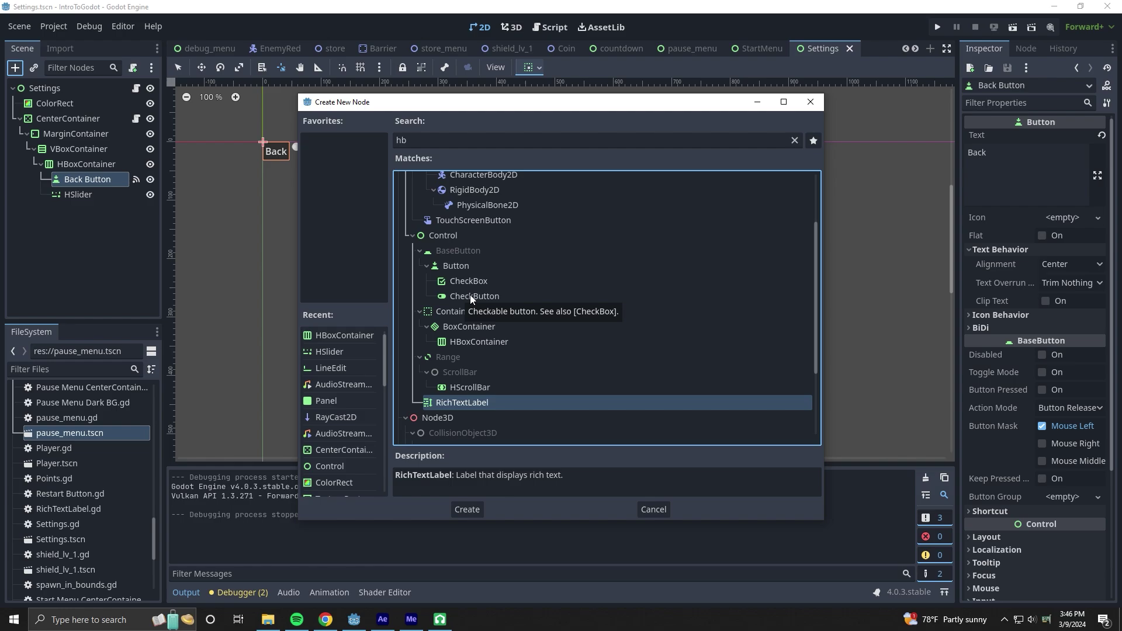
{"action": "key", "text": "Return"}
{"action": "double_click", "coordinate": [100, 194]}
{"action": "type", "text": "music_text"}
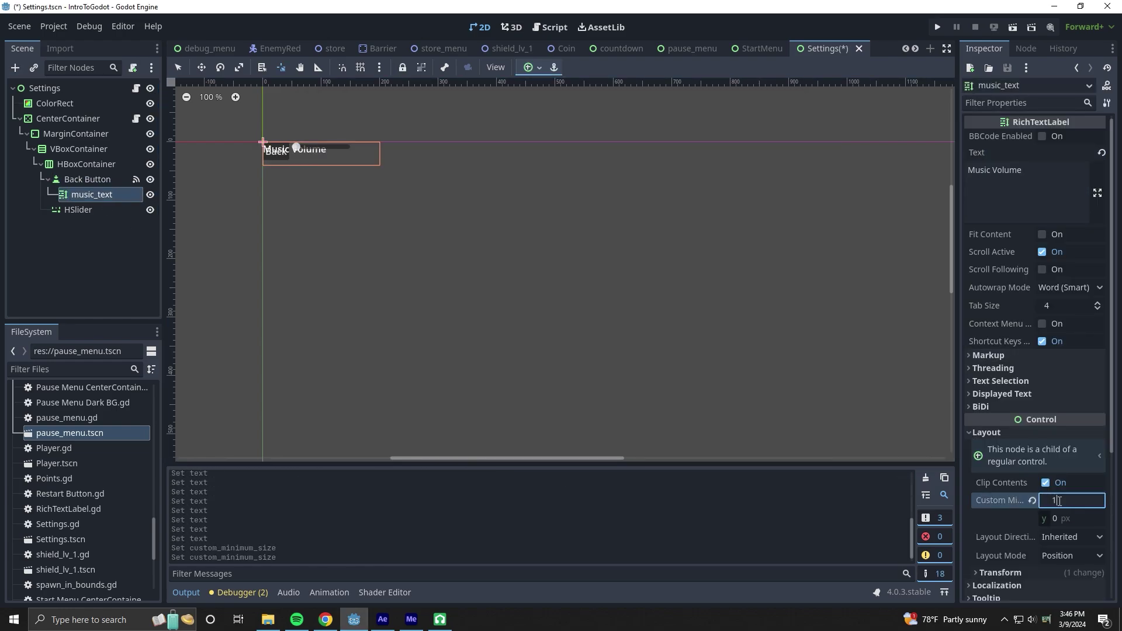
Step: Move Back Button below the row; center music_text with a 150×50 minimum size
{"action": "left_click_drag", "start_coordinate": [87, 179], "coordinate": [35, 209]}
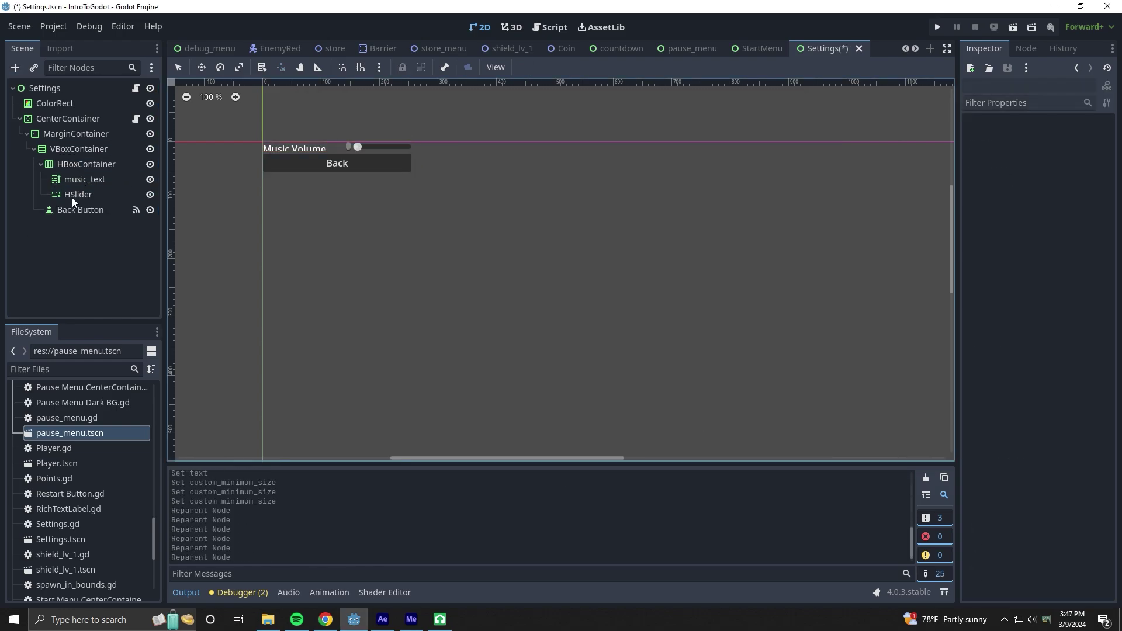
{"action": "left_click", "coordinate": [78, 148]}
{"action": "left_click", "coordinate": [85, 179]}
{"action": "left_click", "coordinate": [528, 67]}
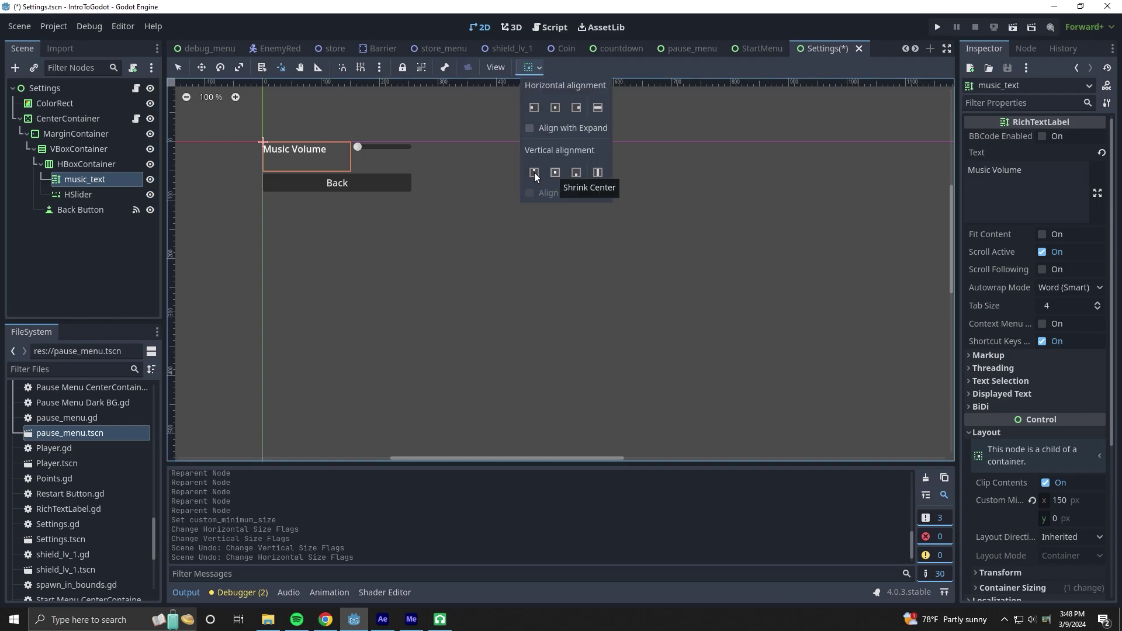
{"action": "left_click", "coordinate": [555, 107]}
{"action": "left_click", "coordinate": [555, 172]}
{"action": "left_click", "coordinate": [1058, 518]}
{"action": "type", "text": "50"}
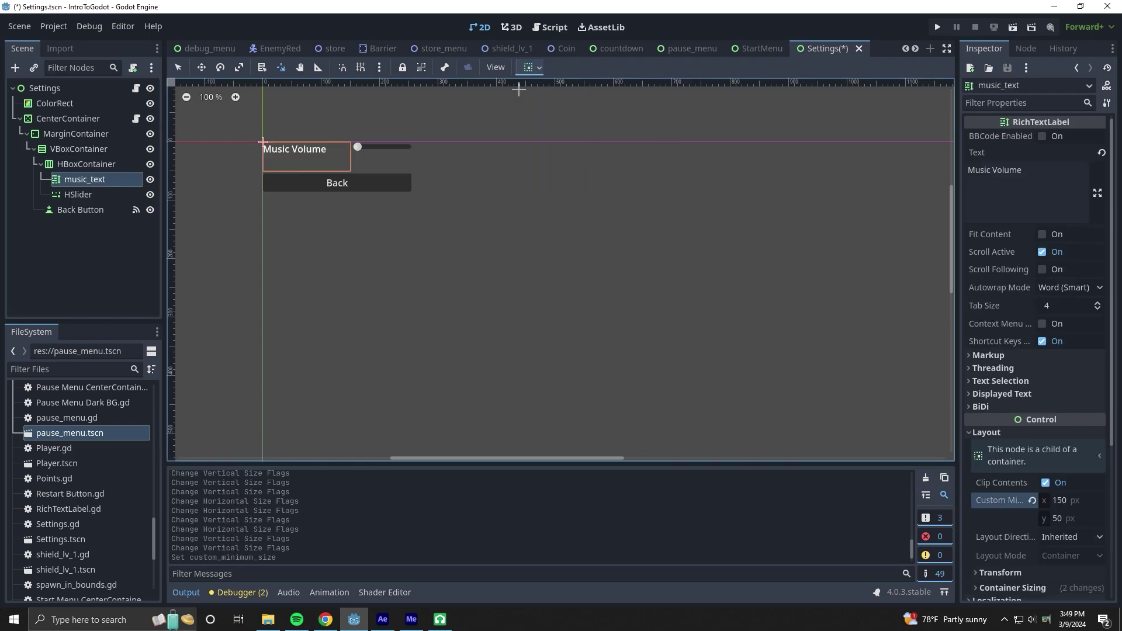
{"action": "left_click", "coordinate": [528, 67]}
{"action": "double_click", "coordinate": [1042, 235]}
Step: Add a set_previous_scene function taking previous_scene:String to Settings.gd
{"action": "scroll", "coordinate": [1028, 362], "scroll_direction": "down", "scroll_amount": 2}
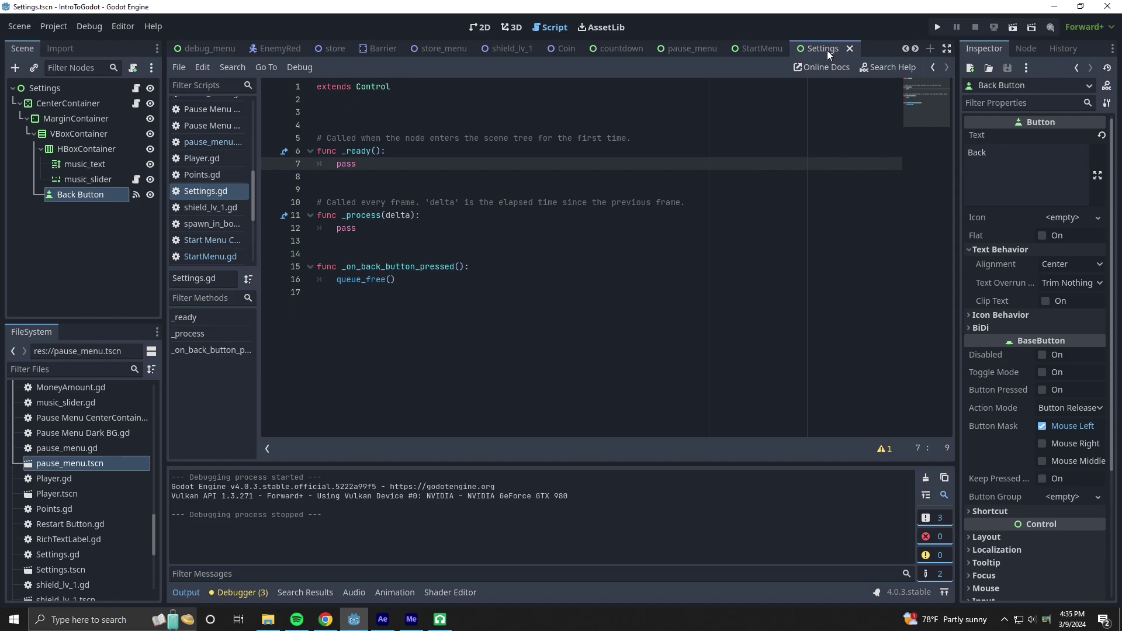
{"action": "left_click", "coordinate": [491, 267]}
{"action": "key", "text": "Return"}
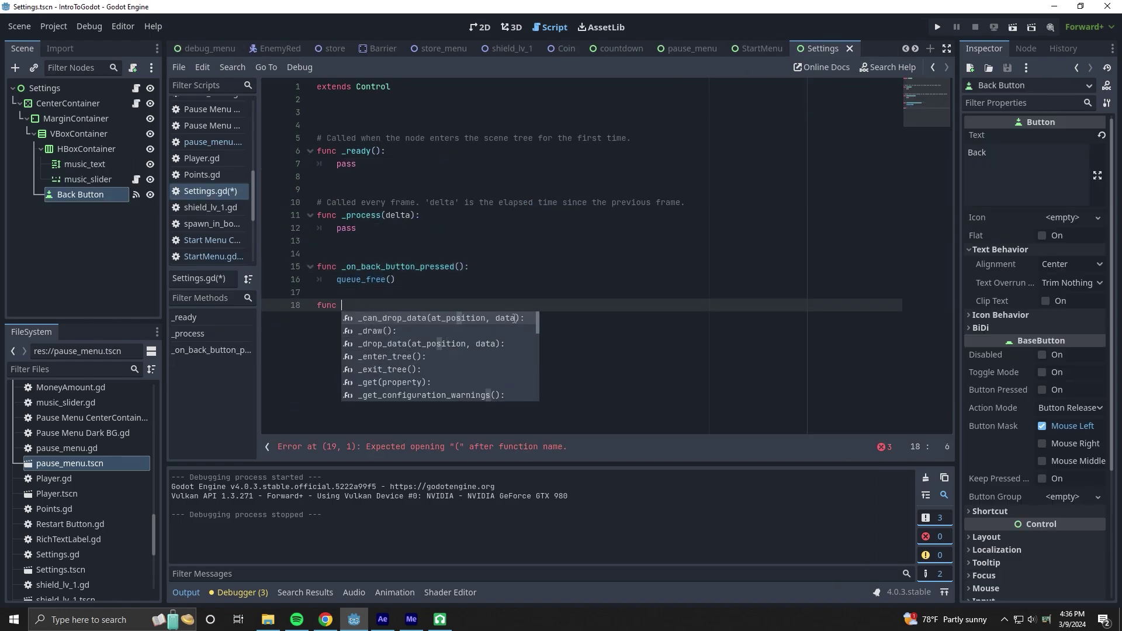
{"action": "type", "text": "previous_scene:String):"}
{"action": "key", "text": "Return"}
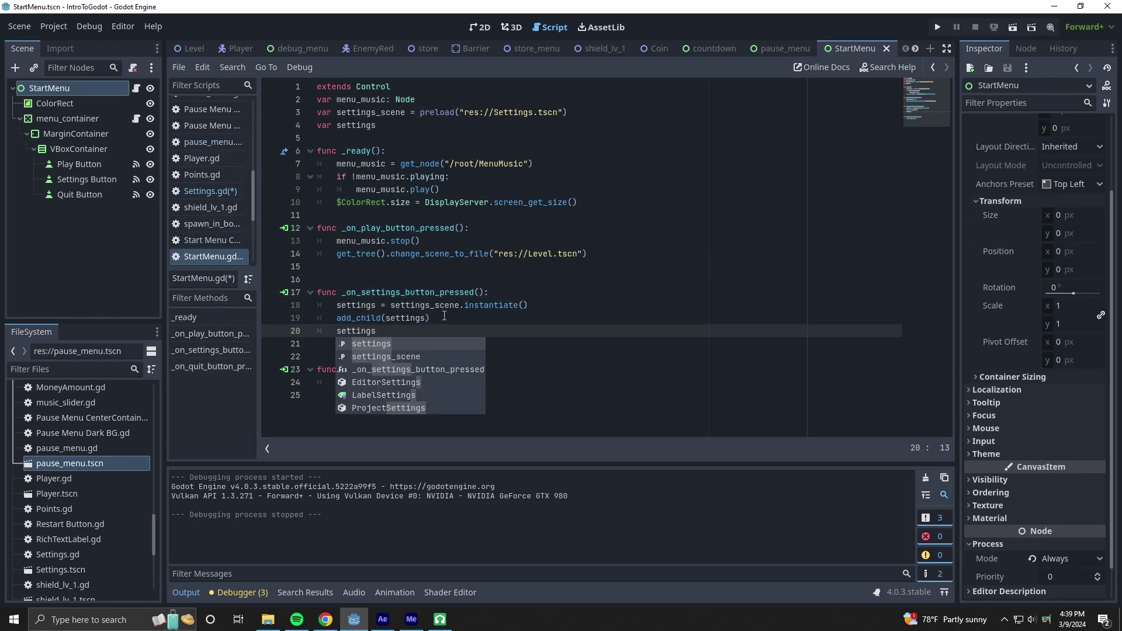
Step: Call set_previous_screen from StartMenu.gd with the menu_container node path, then rename the music row
{"action": "type", "text": ".set_previous_screen("}
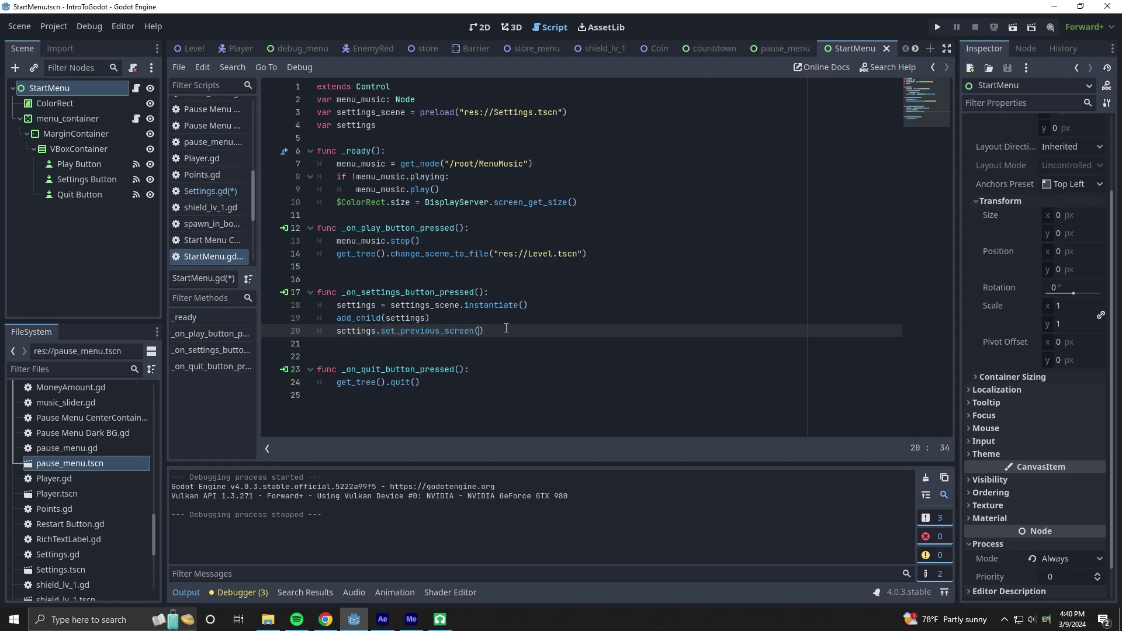
{"action": "type", "text": "get_node(\""}
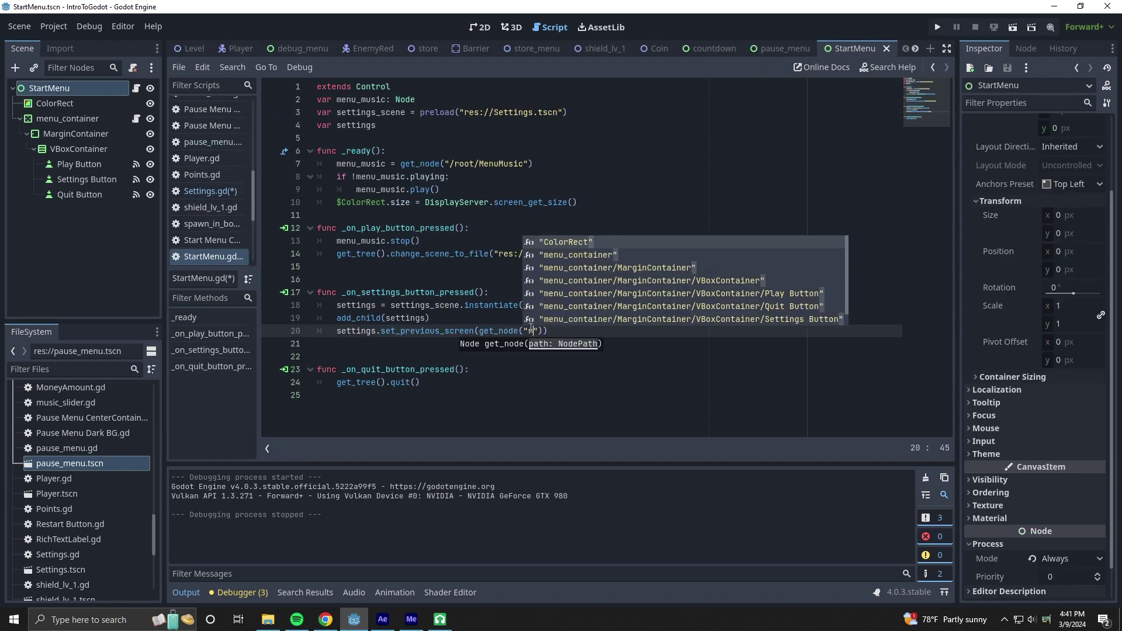
{"action": "type", "text": "/"}
{"action": "key", "text": "Return"}
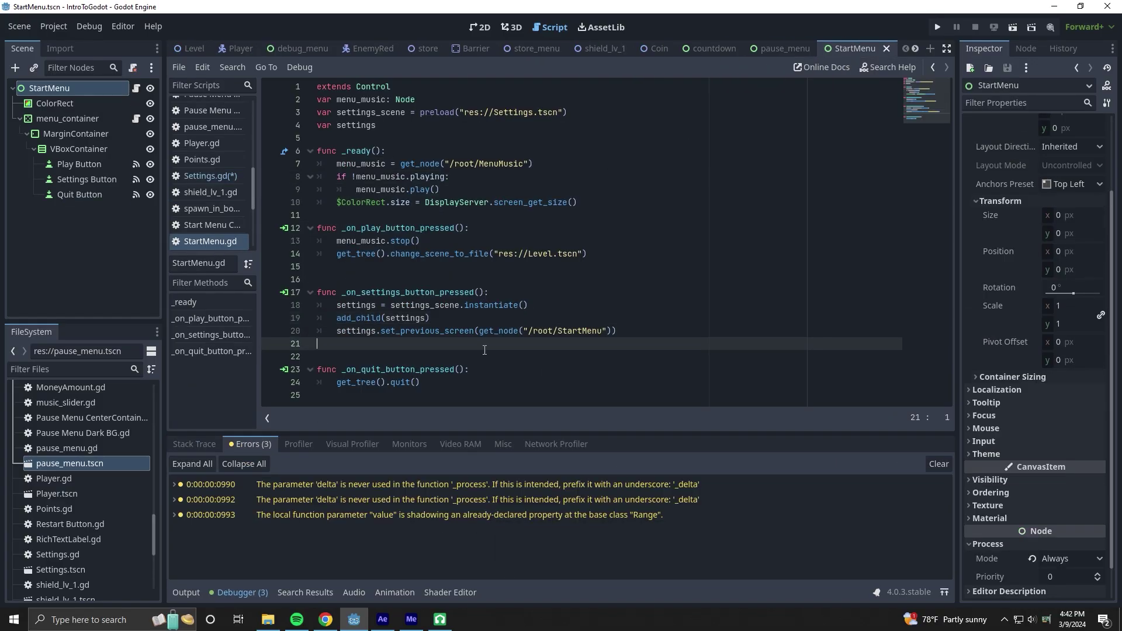
{"action": "key", "text": "ctrl+z"}
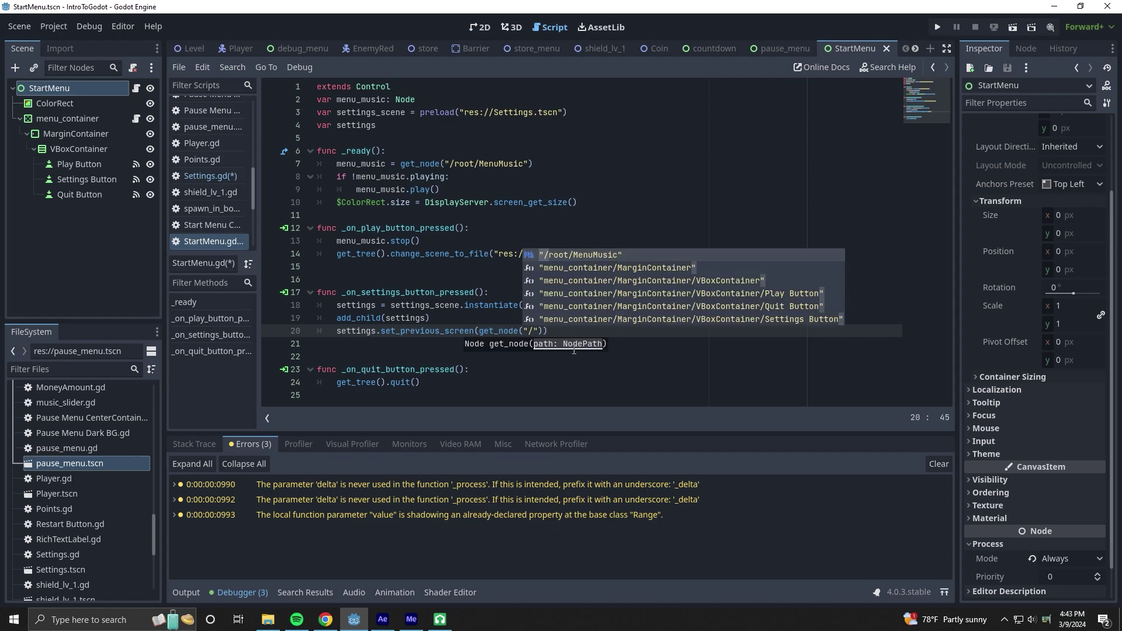
{"action": "key", "text": "Down"}
{"action": "key", "text": "Down"}
{"action": "key", "text": "Return"}
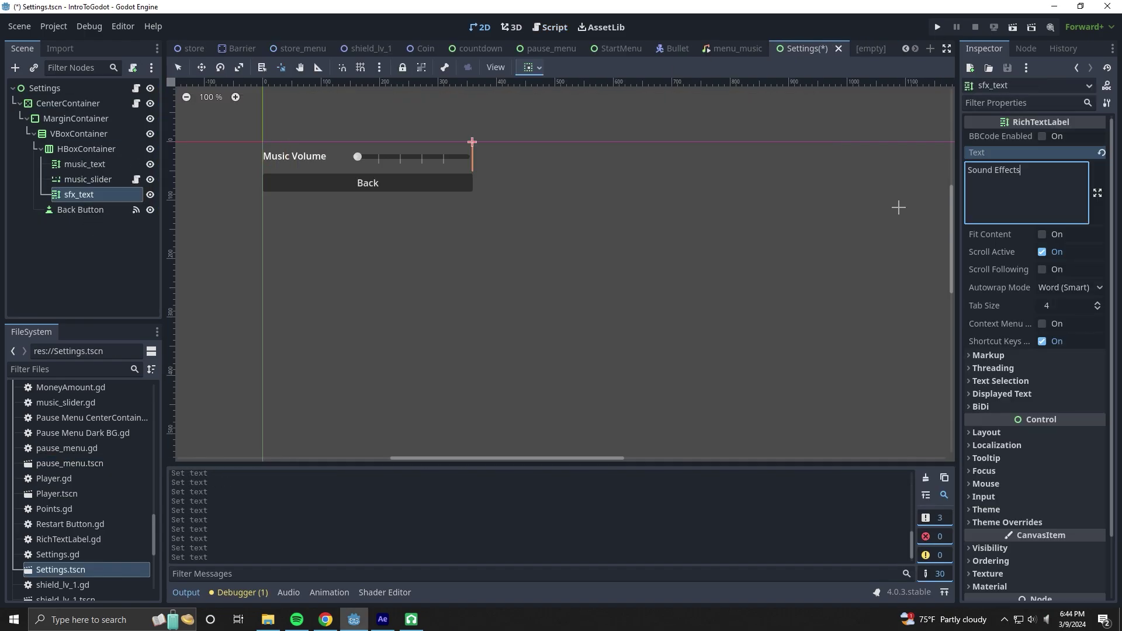
{"action": "double_click", "coordinate": [78, 149]}
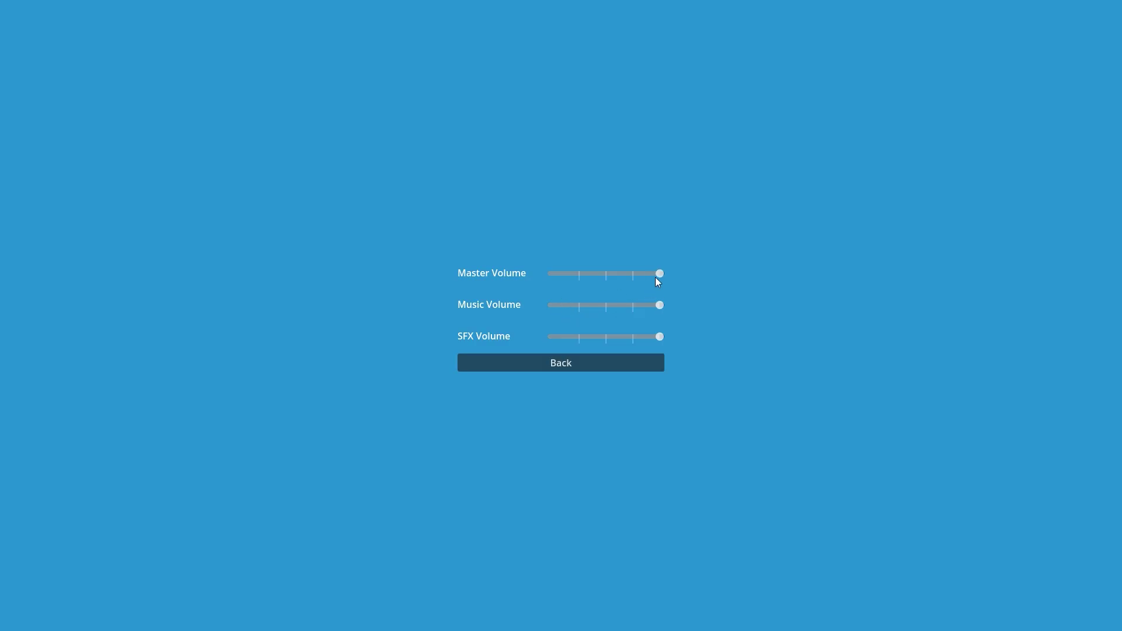
Step: Drag the running game's Master Volume slider to about halfway
{"action": "left_click_drag", "start_coordinate": [655, 277], "coordinate": [641, 275]}
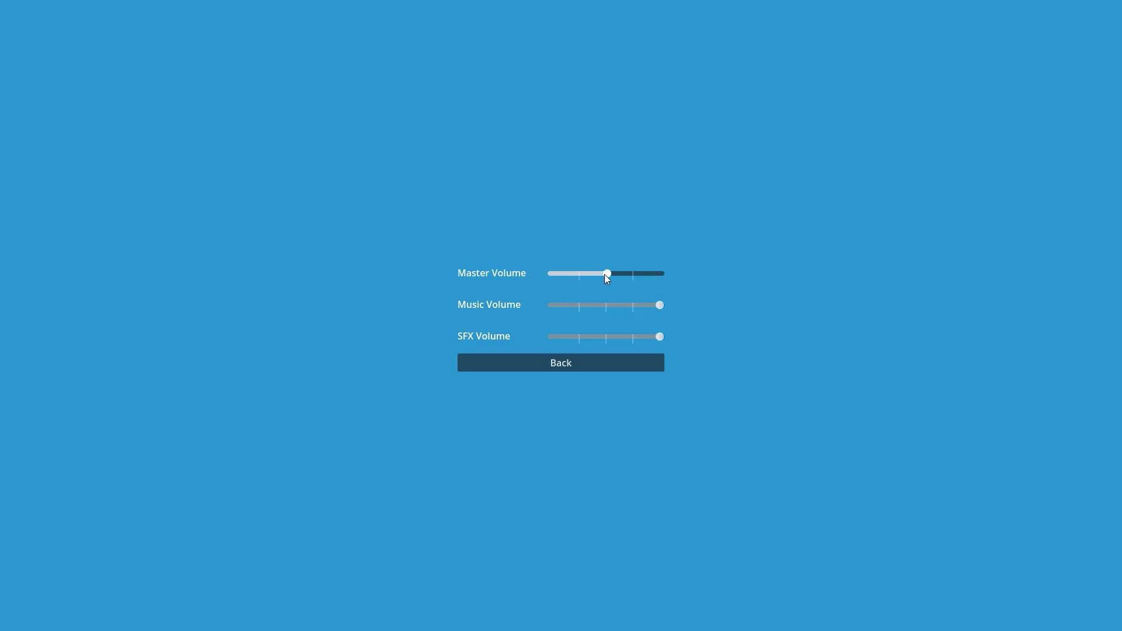